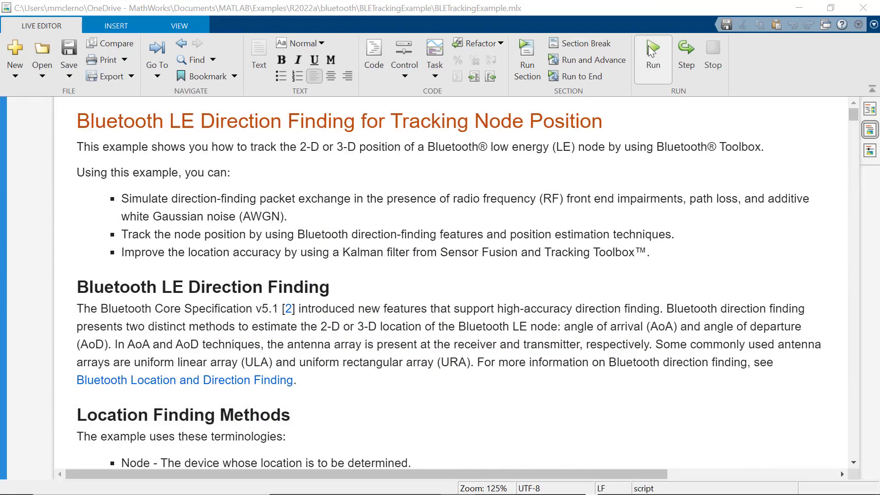
- Run the Bluetooth LE node-tracking example script
{"action": "left_click", "coordinate": [651, 46]}
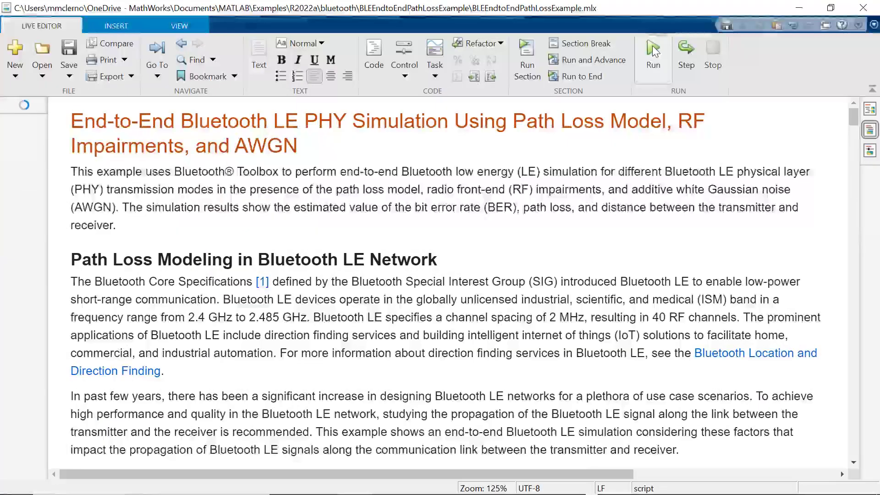
- Run the End-to-End Bluetooth LE PHY path loss simulation script
{"action": "left_click", "coordinate": [653, 45]}
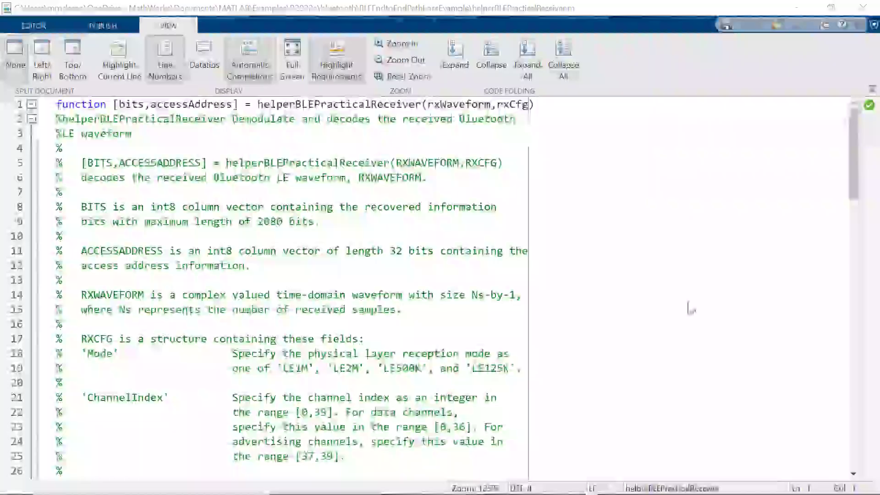
{"action": "scroll", "coordinate": [688, 303], "scroll_direction": "down", "scroll_amount": 2}
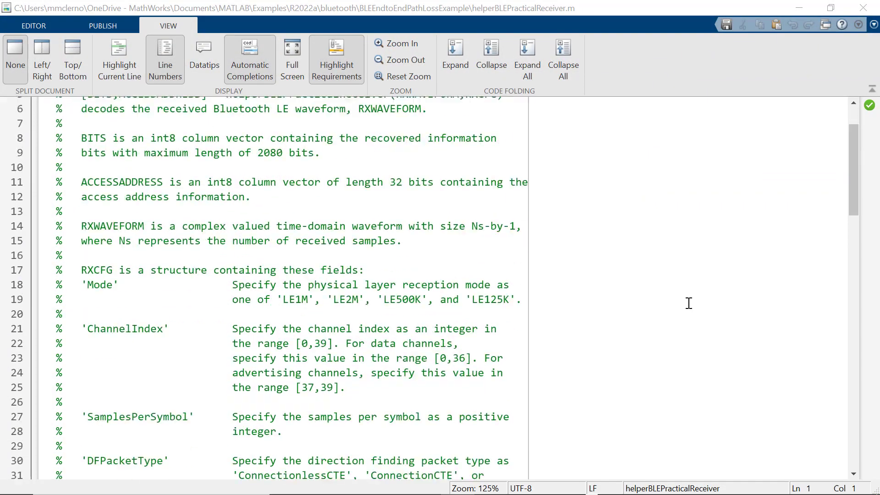
{"action": "scroll", "coordinate": [688, 303], "scroll_direction": "down", "scroll_amount": 2}
{"action": "scroll", "coordinate": [688, 304], "scroll_direction": "down", "scroll_amount": 3}
{"action": "scroll", "coordinate": [688, 304], "scroll_direction": "down", "scroll_amount": 1}
{"action": "scroll", "coordinate": [687, 303], "scroll_direction": "down", "scroll_amount": 2}
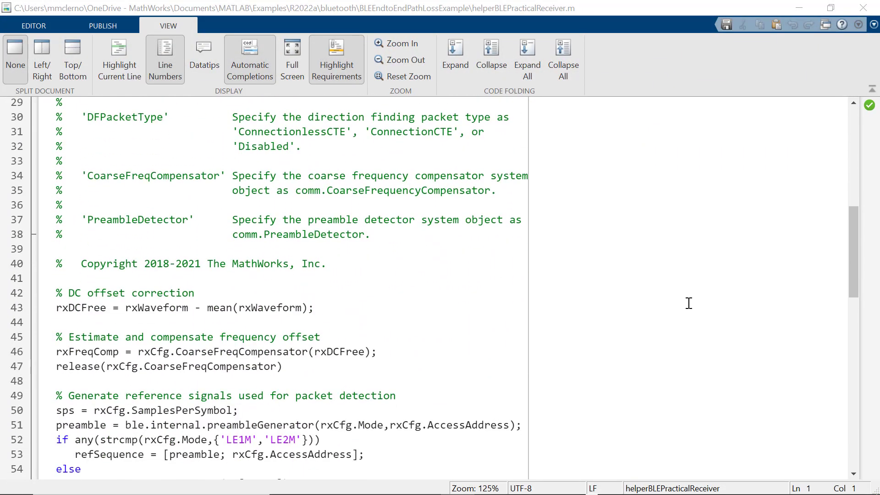
{"action": "scroll", "coordinate": [688, 303], "scroll_direction": "down", "scroll_amount": 1}
{"action": "scroll", "coordinate": [687, 303], "scroll_direction": "down", "scroll_amount": 3}
{"action": "scroll", "coordinate": [688, 303], "scroll_direction": "down", "scroll_amount": 1}
{"action": "scroll", "coordinate": [687, 303], "scroll_direction": "down", "scroll_amount": 2}
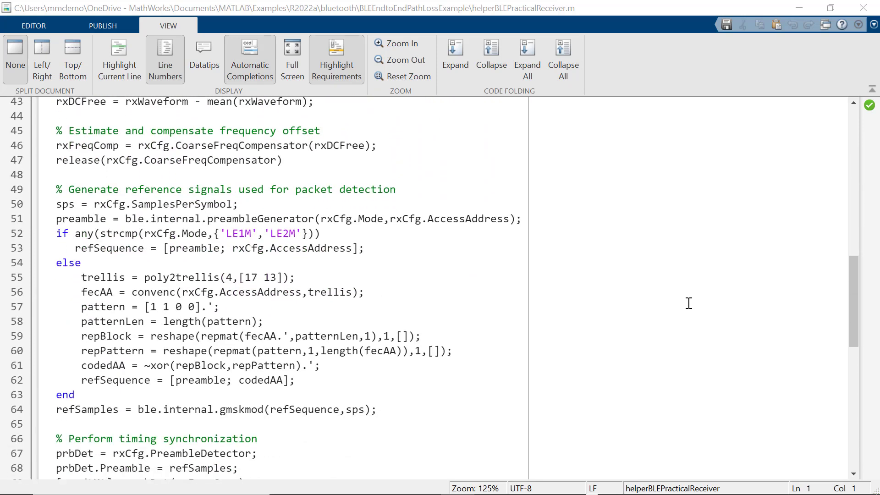
{"action": "scroll", "coordinate": [689, 302], "scroll_direction": "down", "scroll_amount": 1}
{"action": "scroll", "coordinate": [688, 302], "scroll_direction": "down", "scroll_amount": 2}
{"action": "scroll", "coordinate": [688, 304], "scroll_direction": "down", "scroll_amount": 1}
{"action": "scroll", "coordinate": [688, 303], "scroll_direction": "down", "scroll_amount": 2}
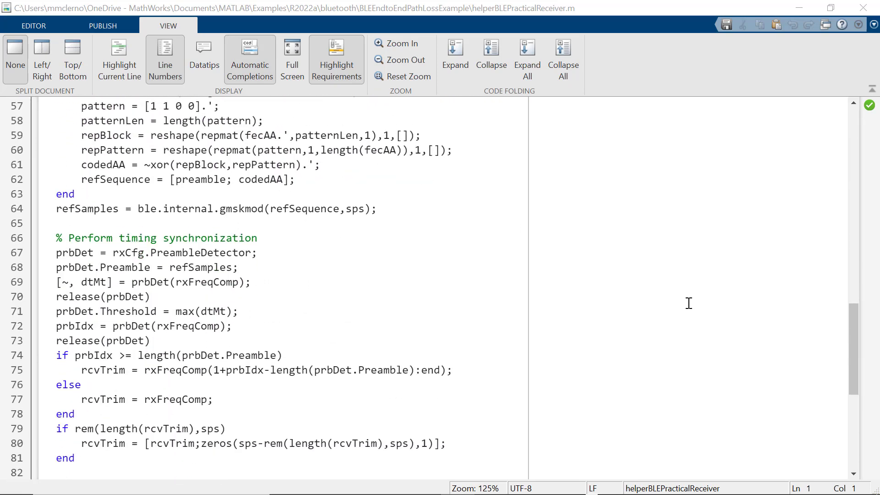
{"action": "scroll", "coordinate": [688, 303], "scroll_direction": "down", "scroll_amount": 1}
{"action": "scroll", "coordinate": [689, 303], "scroll_direction": "down", "scroll_amount": 2}
{"action": "scroll", "coordinate": [688, 303], "scroll_direction": "down", "scroll_amount": 3}
{"action": "scroll", "coordinate": [688, 303], "scroll_direction": "down", "scroll_amount": 1}
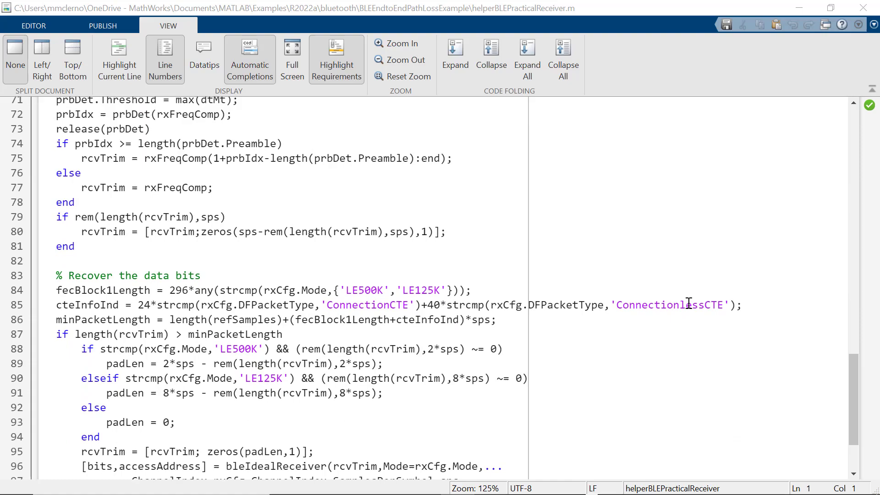
{"action": "scroll", "coordinate": [688, 303], "scroll_direction": "down", "scroll_amount": 2}
{"action": "scroll", "coordinate": [688, 303], "scroll_direction": "down", "scroll_amount": 1}
{"action": "scroll", "coordinate": [688, 302], "scroll_direction": "down", "scroll_amount": 1}
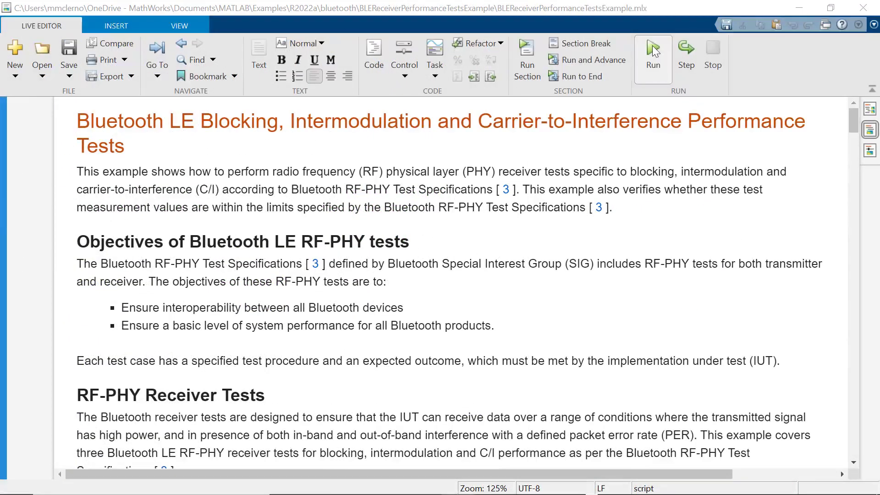
- Run the Blocking, Intermodulation and C/I performance tests script
{"action": "left_click", "coordinate": [652, 46]}
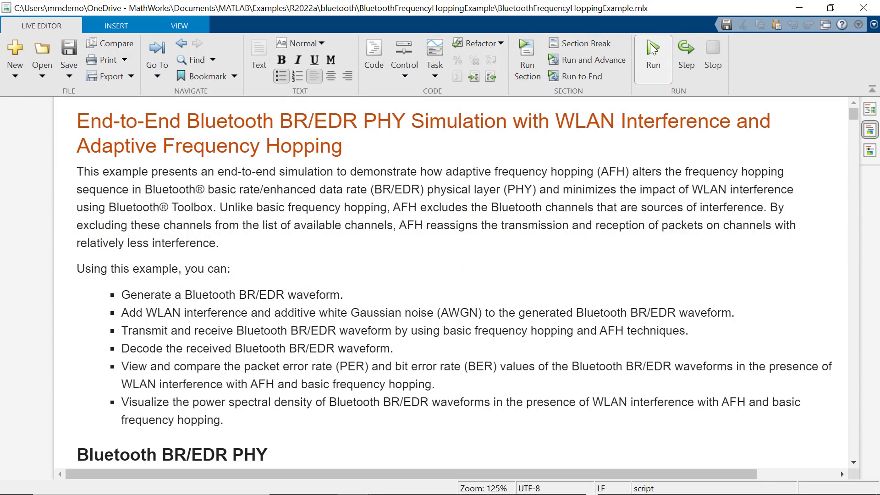
- Run the BR/EDR adaptive frequency hopping simulation script
{"action": "left_click", "coordinate": [652, 50]}
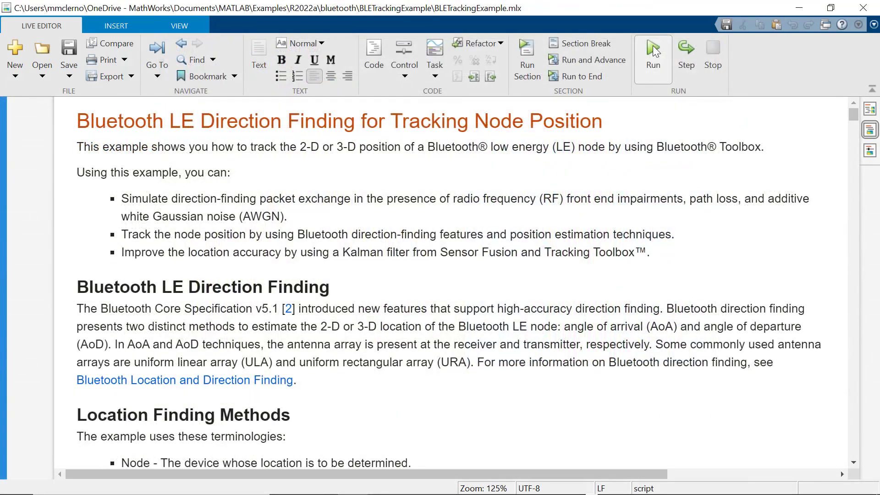
- Run BLETrackingExample to plot locator and node positions in 3-D
{"action": "left_click", "coordinate": [653, 46]}
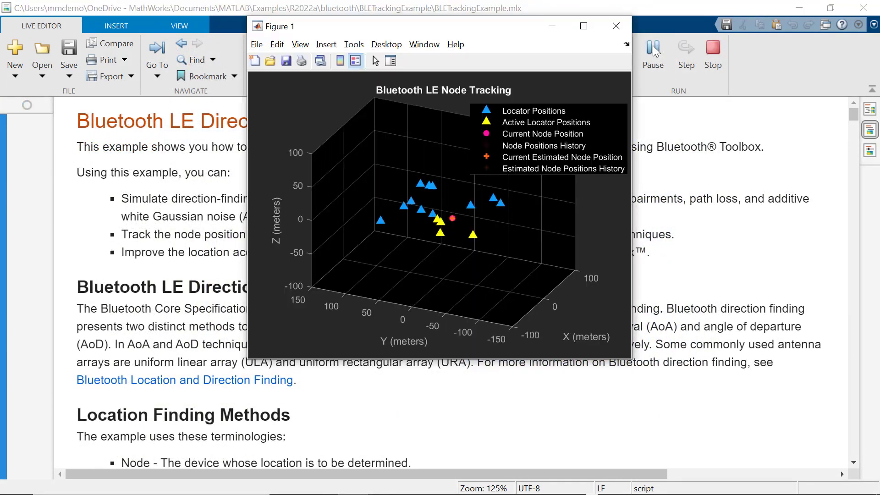